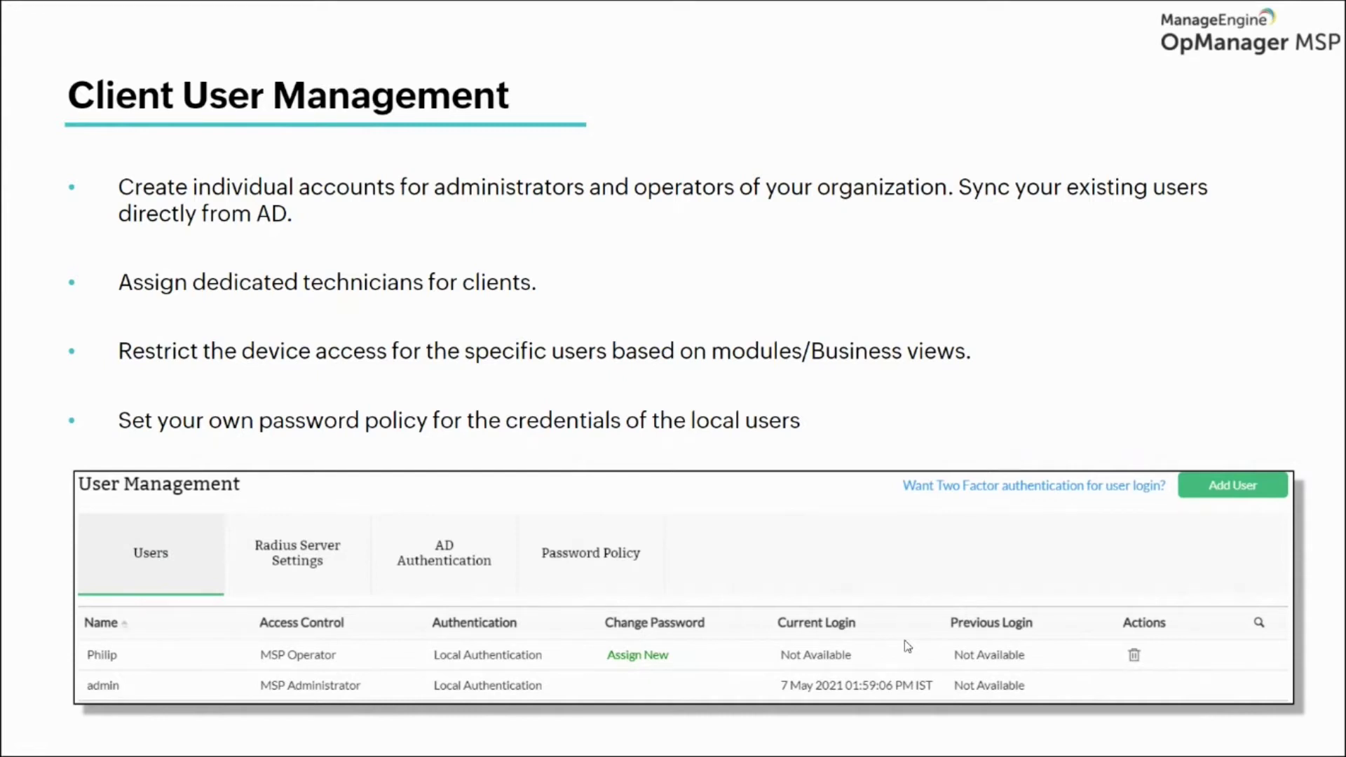
- Switch to OpManager MSP, set the customer scope to All Customers, and open the User Management settings
key(super+Tab)
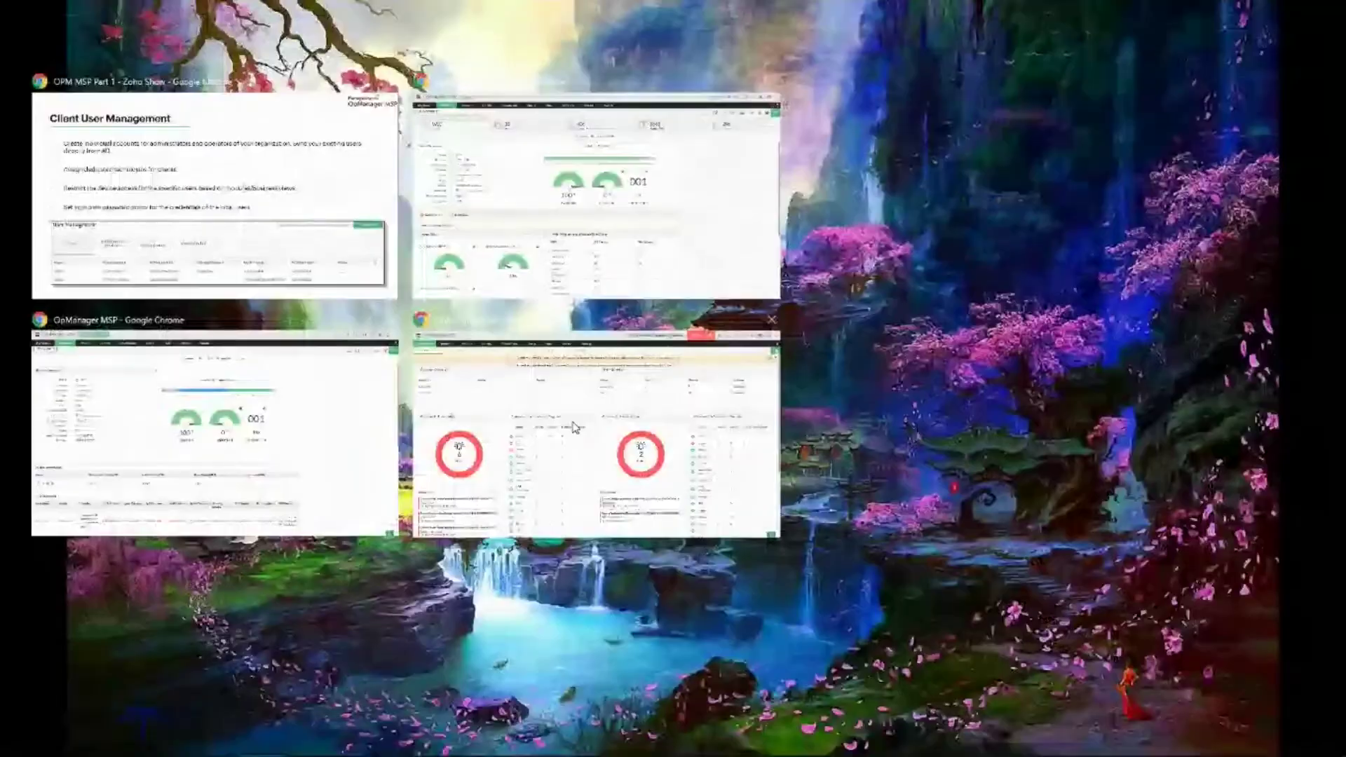
click(575, 428)
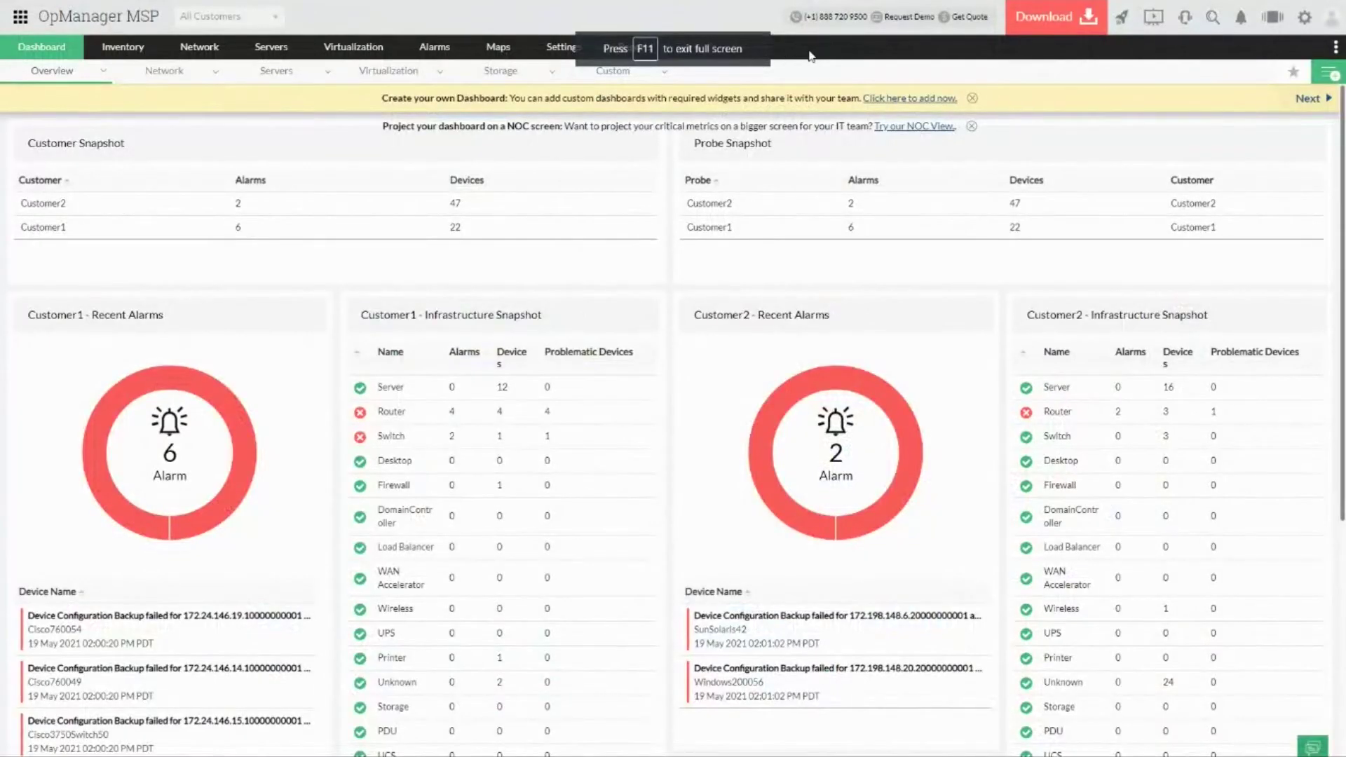
click(569, 49)
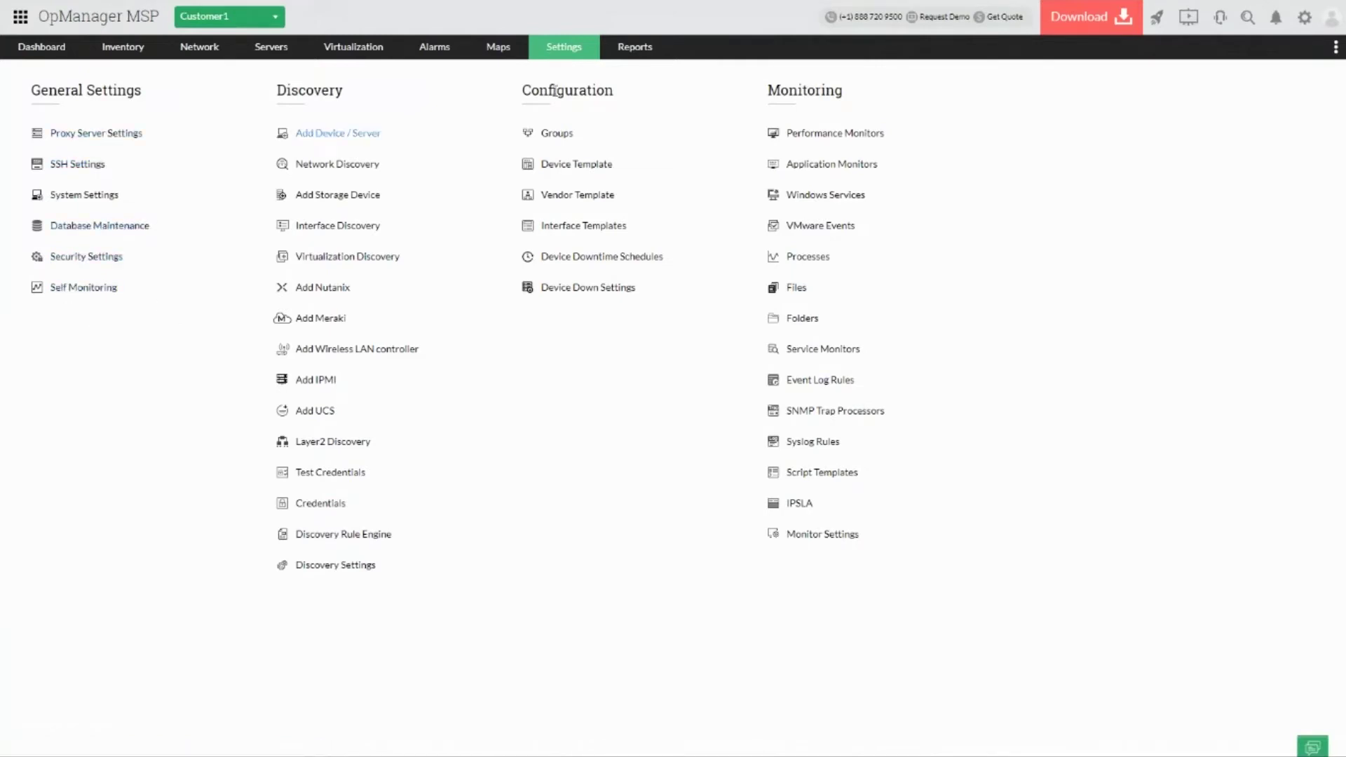
click(611, 53)
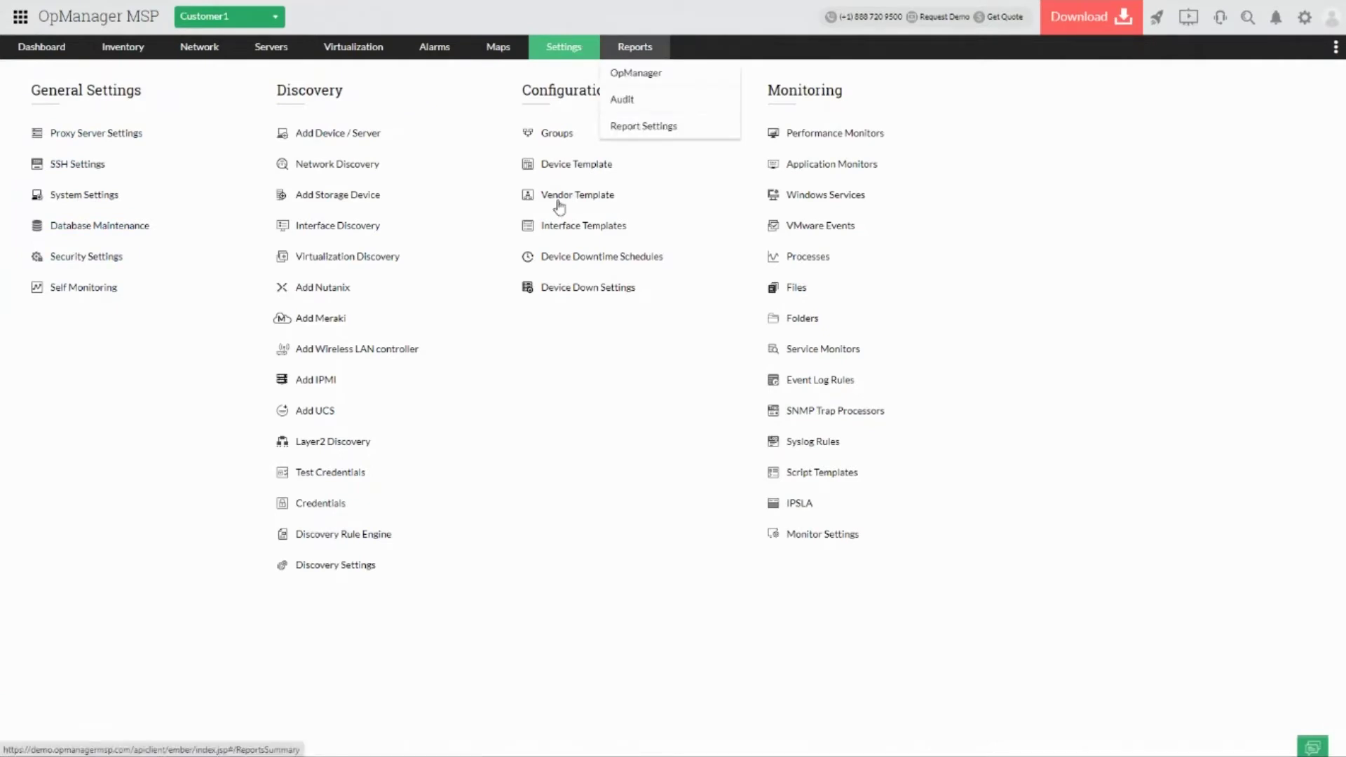
click(254, 19)
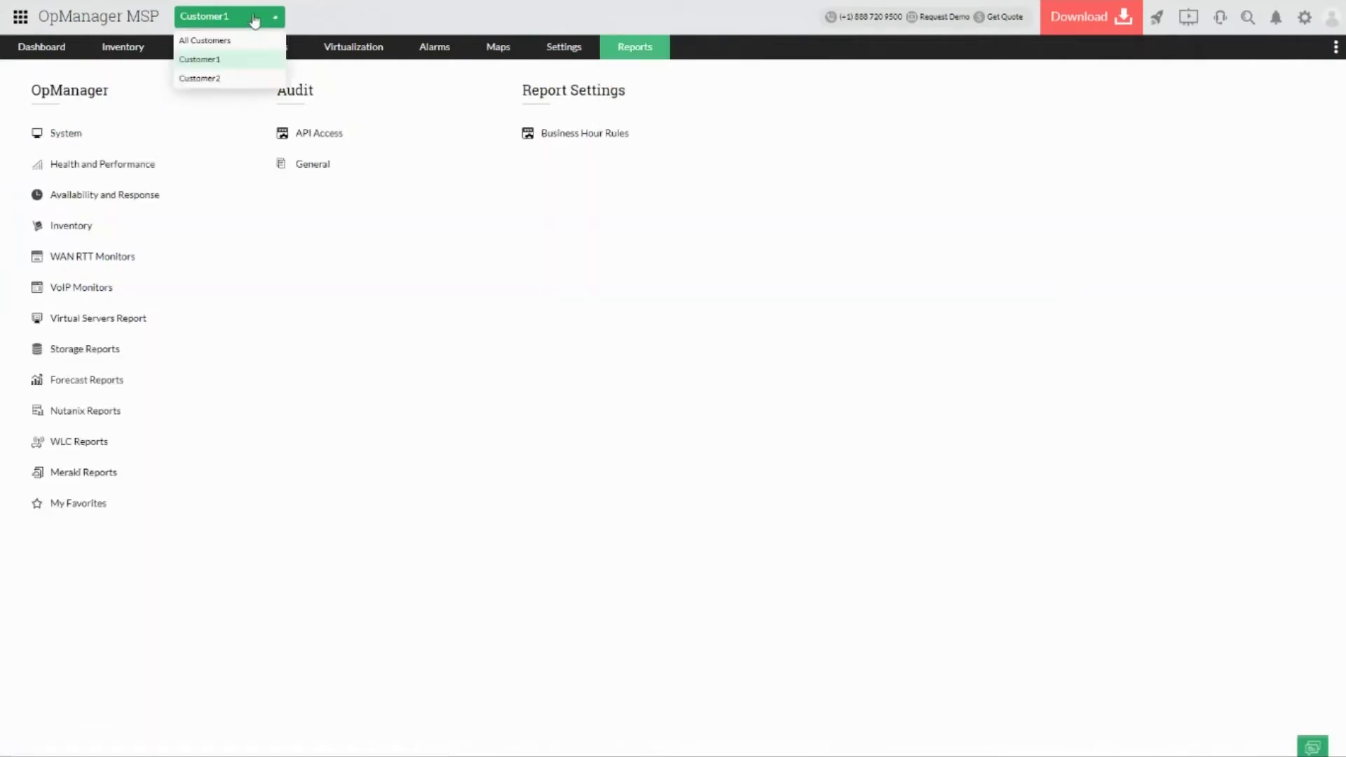
click(232, 40)
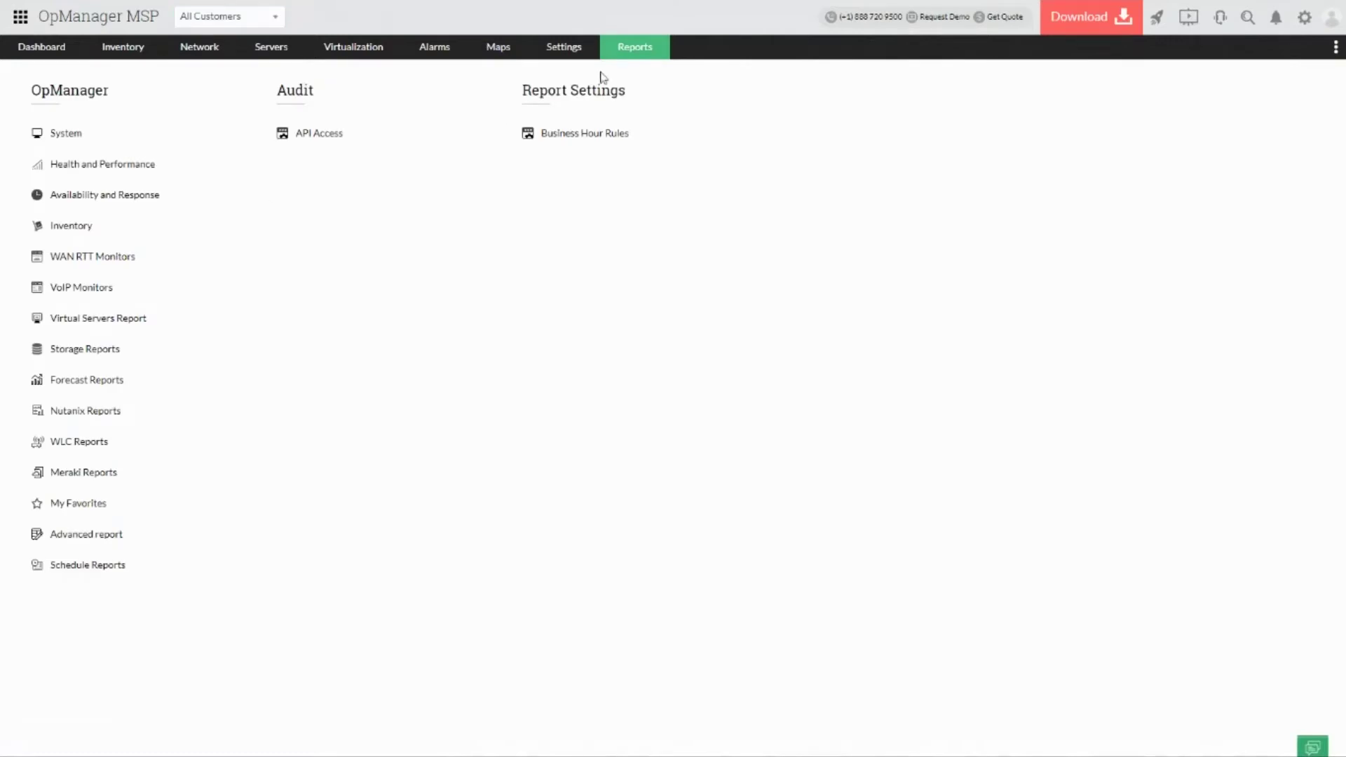
click(553, 57)
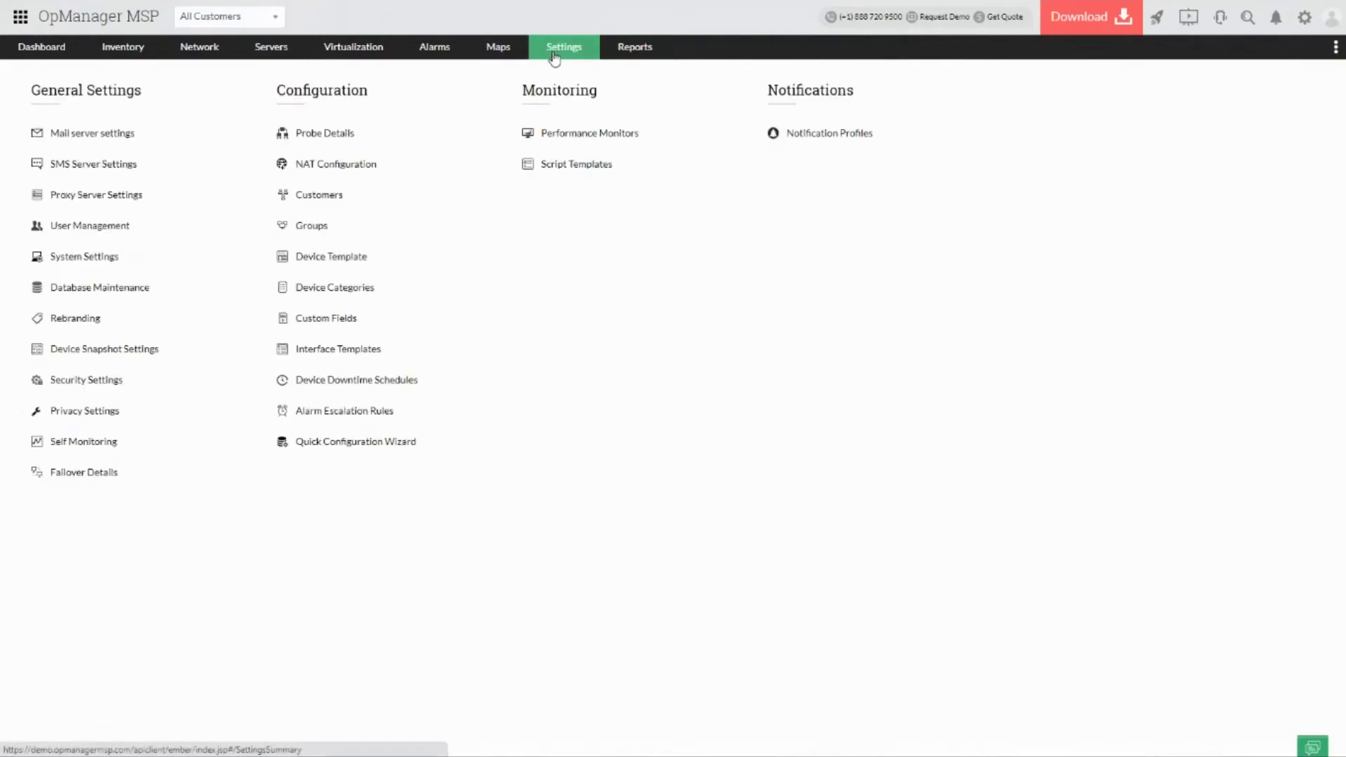
click(104, 227)
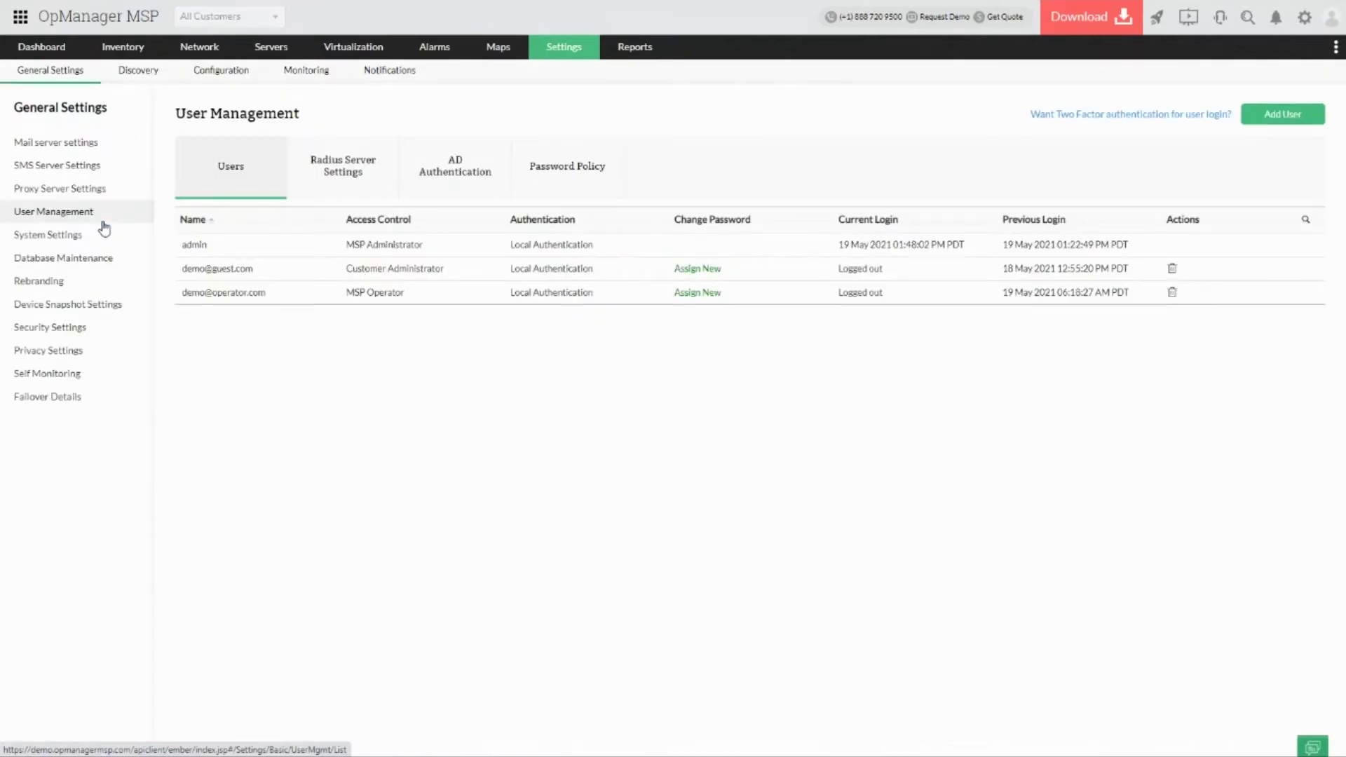
- Review the new user form and the AD authentication domain form, closing each without saving
click(1283, 114)
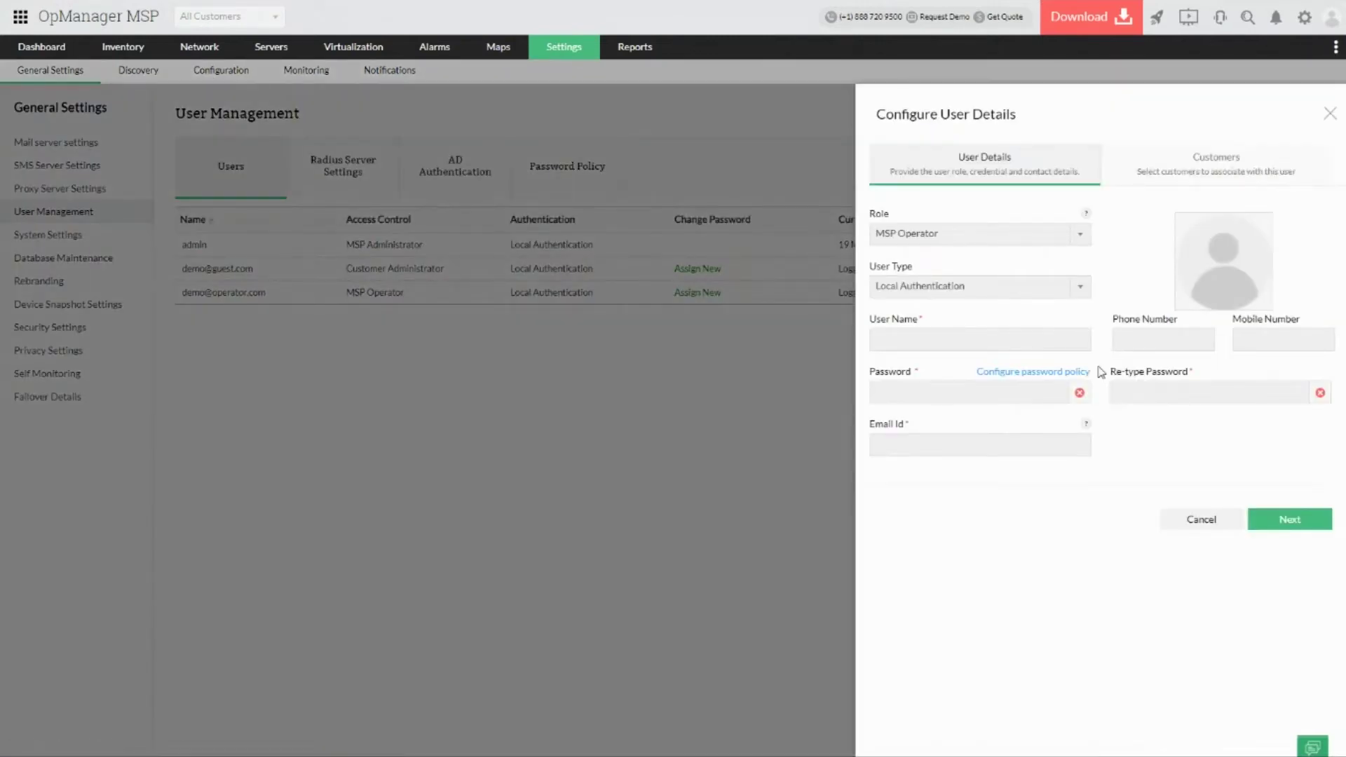
click(1330, 114)
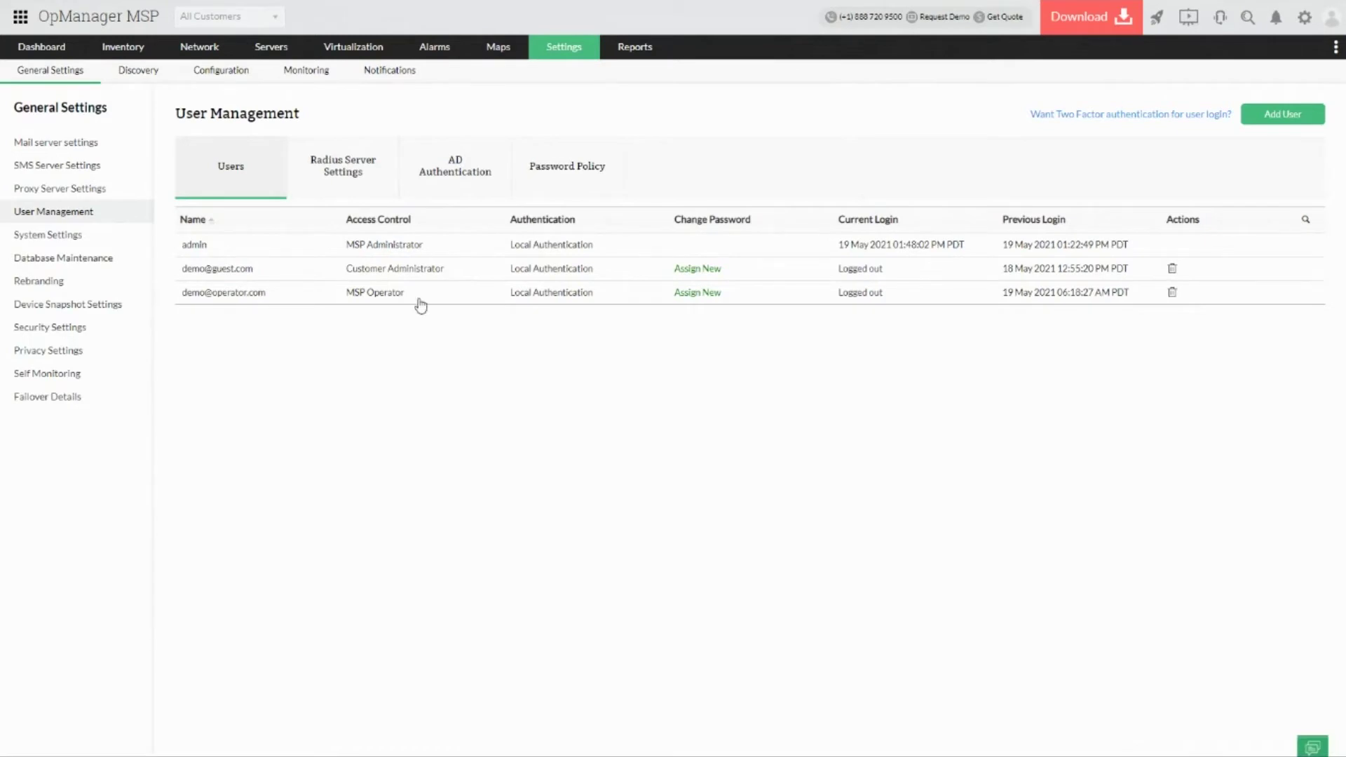
click(453, 192)
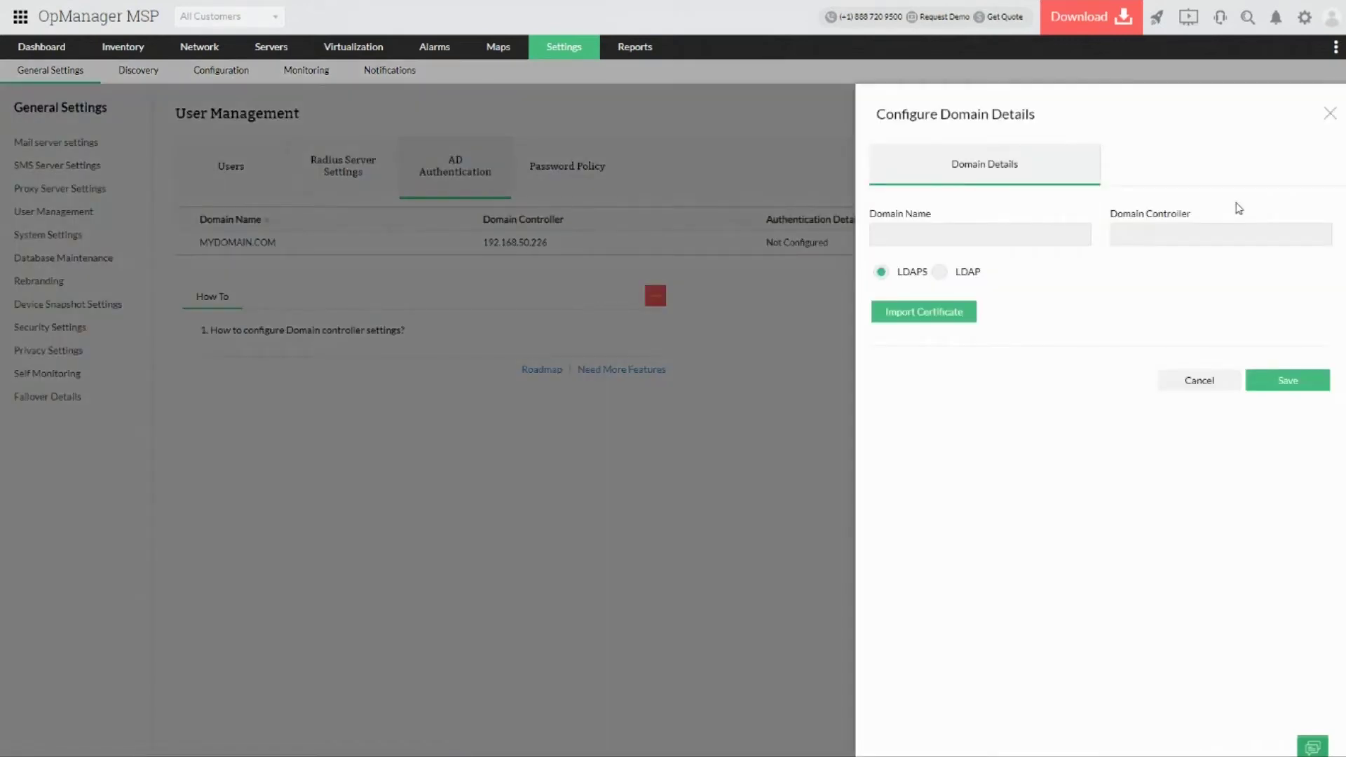
click(1329, 114)
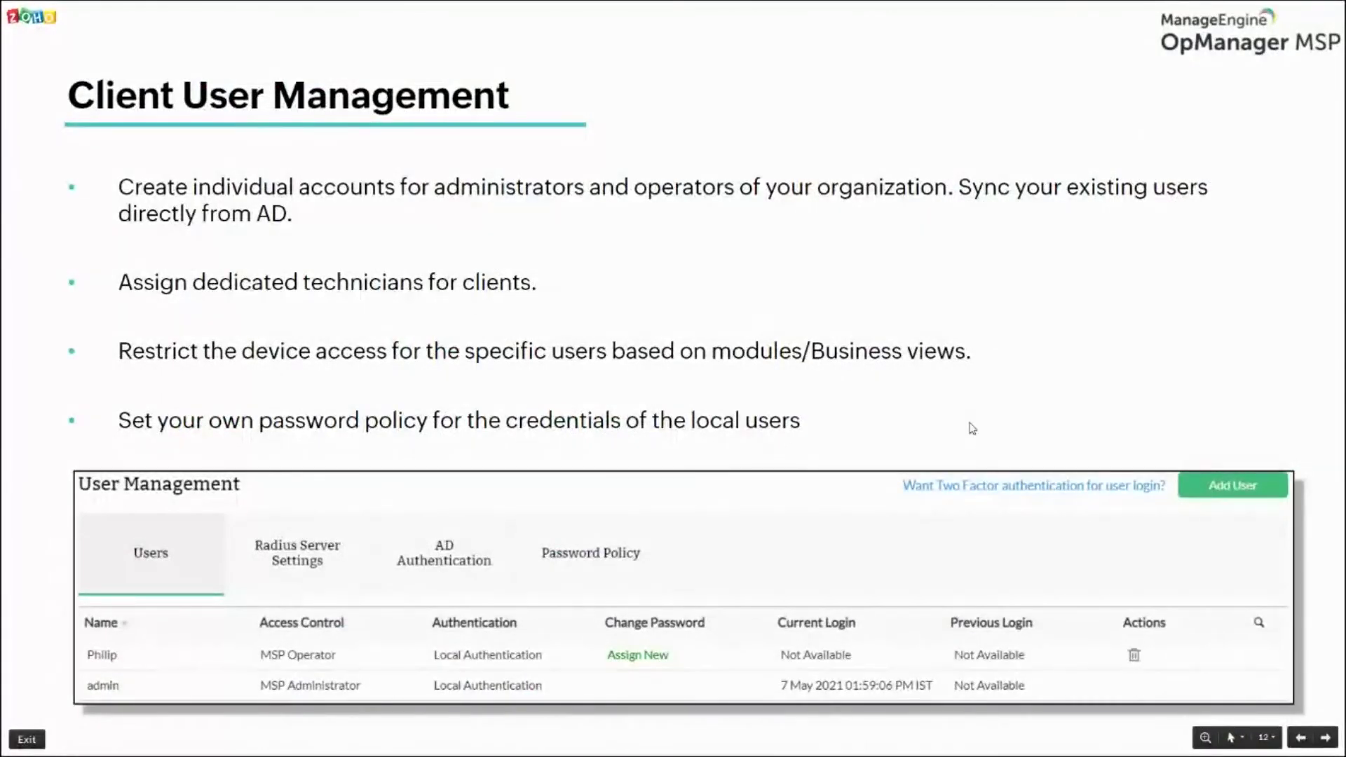
- Advance the presentation to the Client Onboarding - Network Discovery title slide
key(Right)
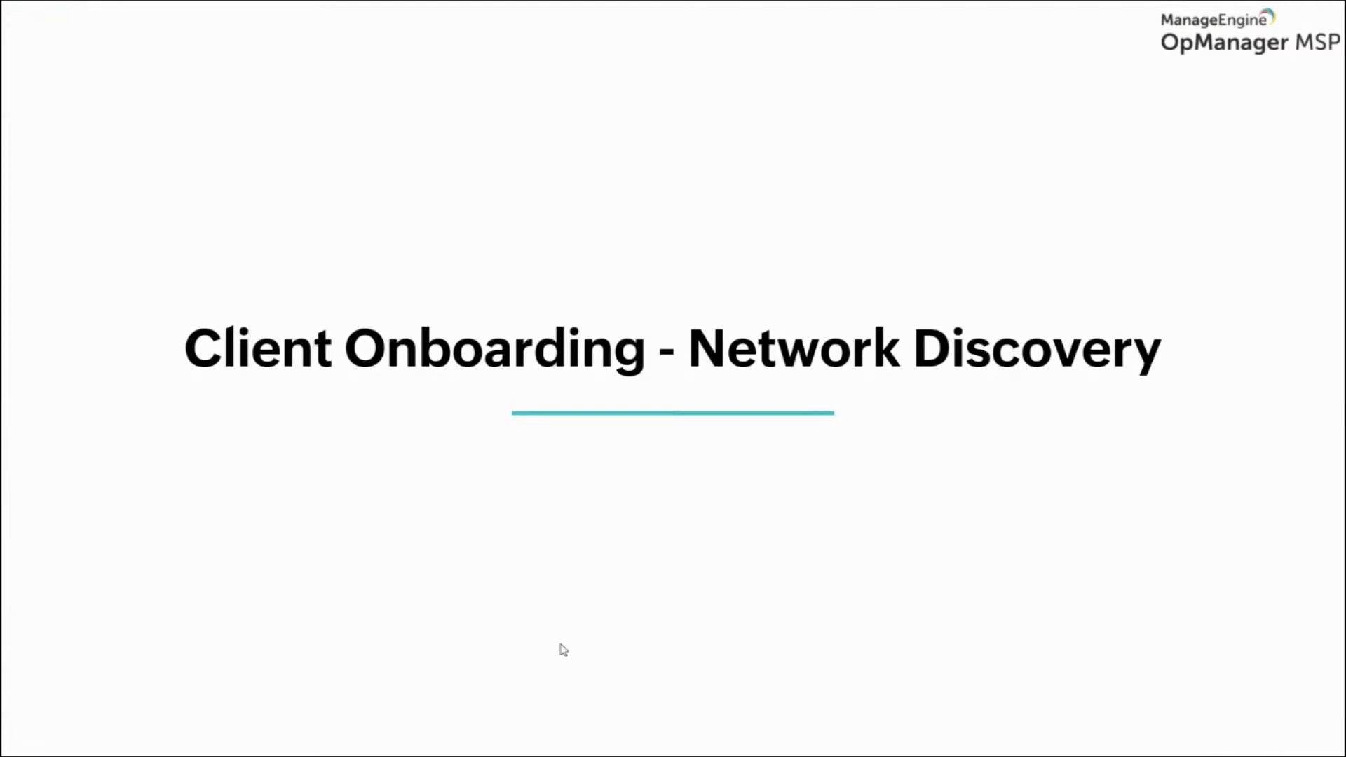
- Switch to OpManager MSP, set the customer scope to Customer1, and open its discovery Credentials settings
click(473, 573)
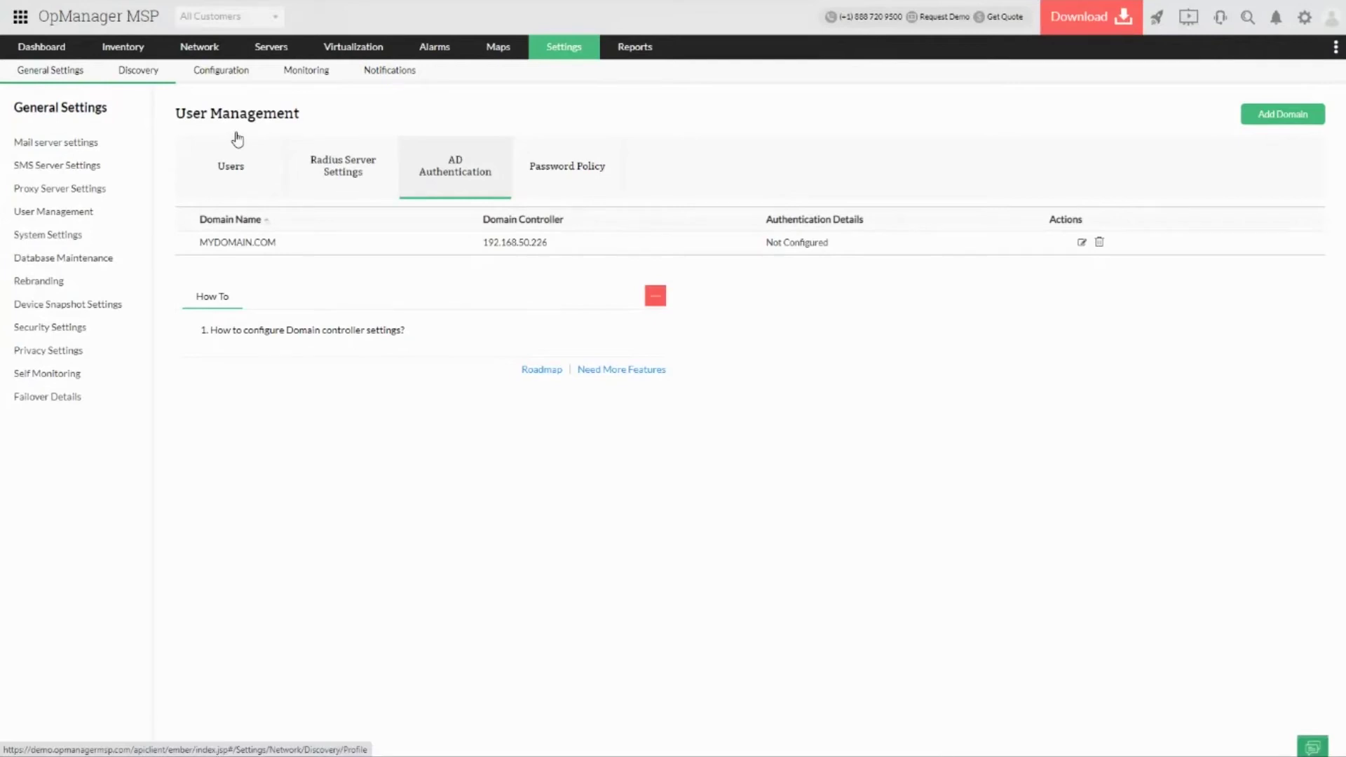
click(575, 52)
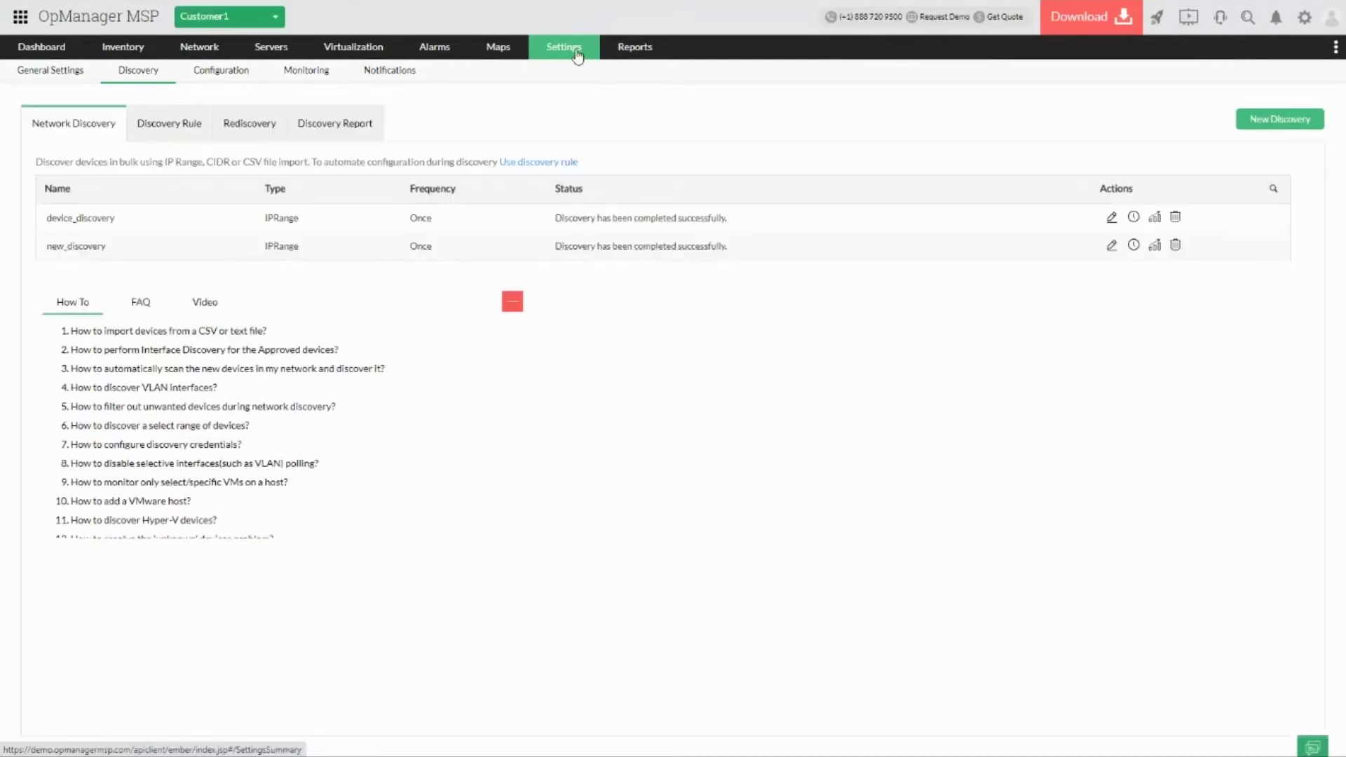
click(576, 53)
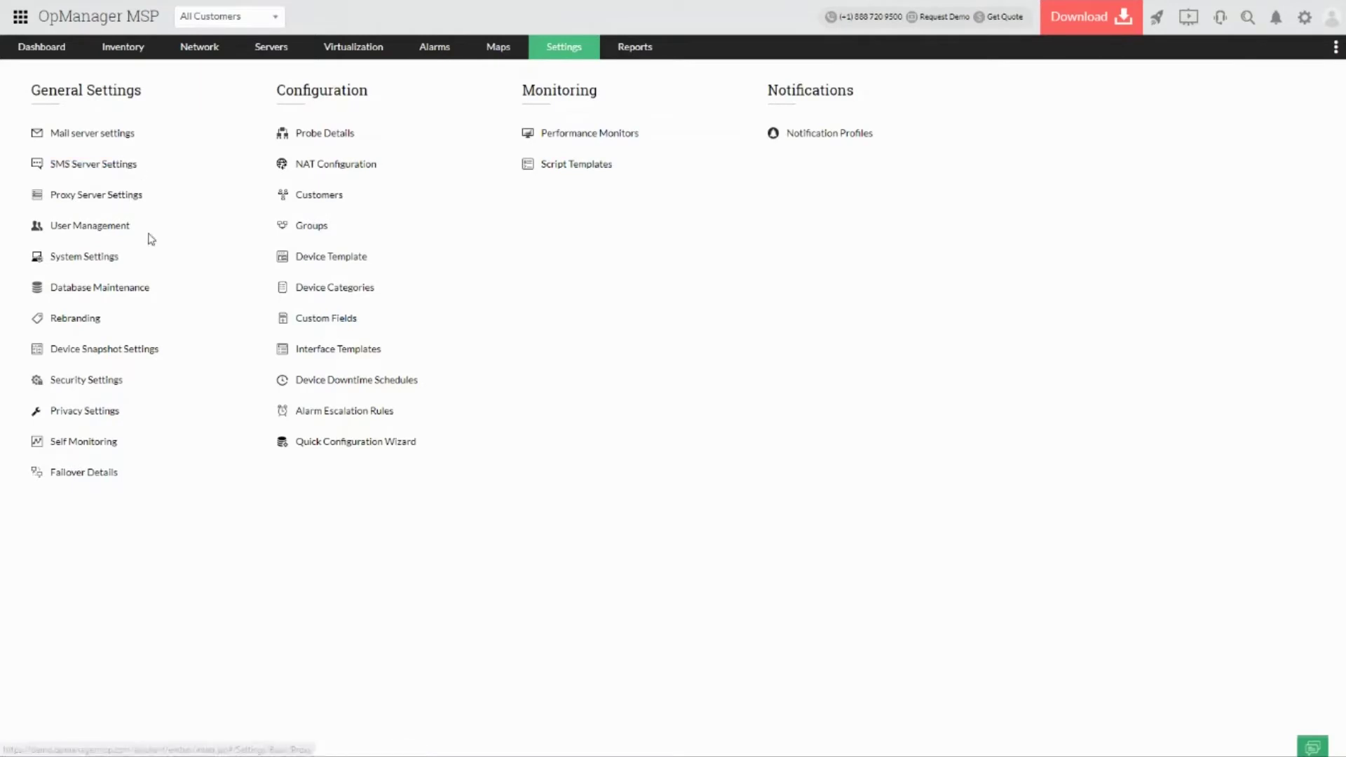
click(245, 17)
click(250, 75)
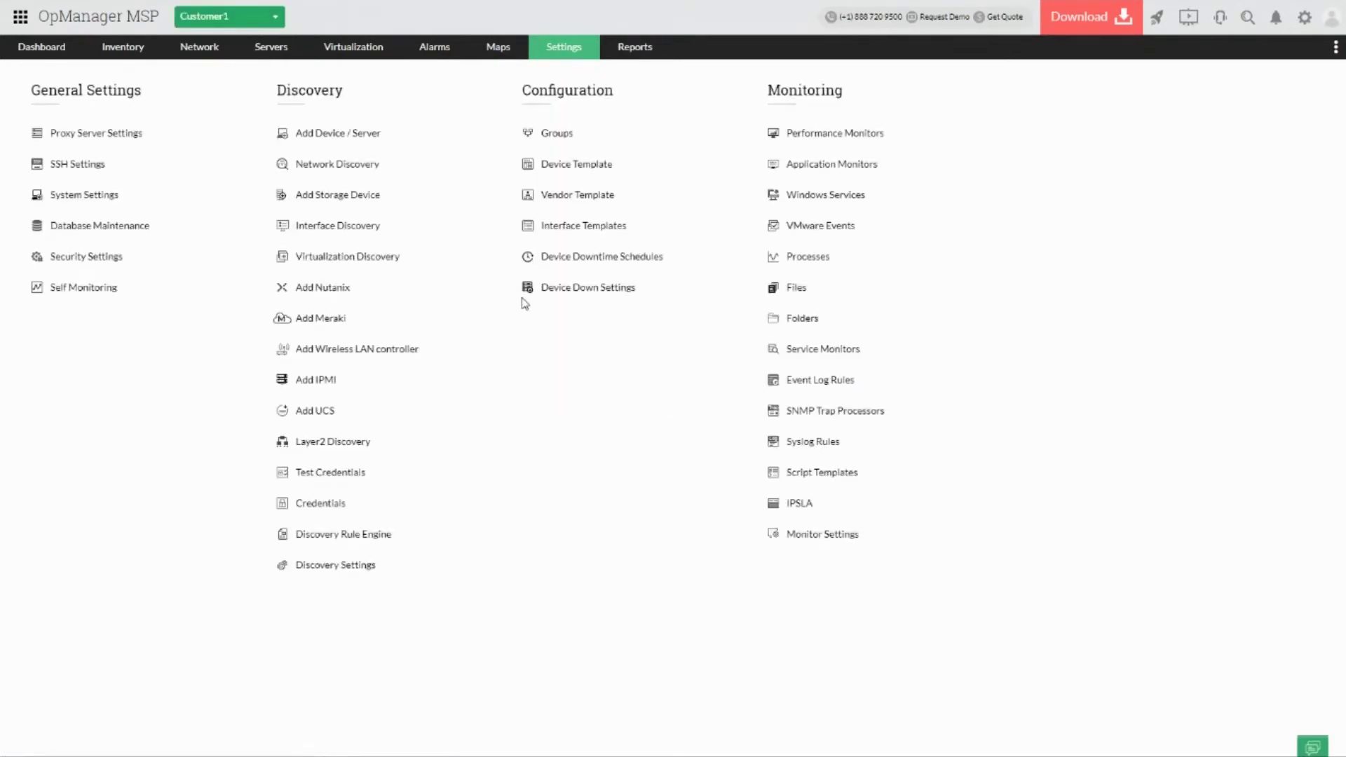
click(327, 507)
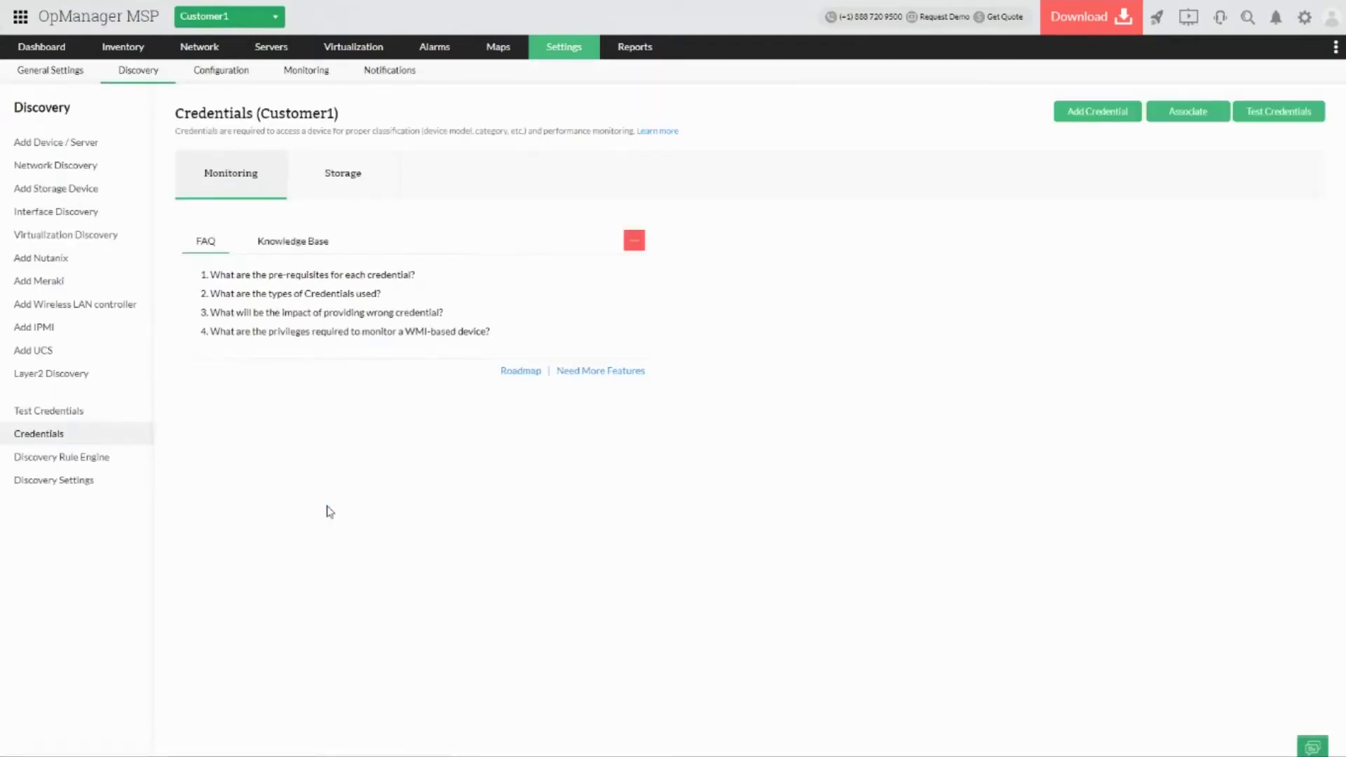
- Review the available credential types in the new credential form for Customer1 and close it without saving
click(1110, 118)
click(1046, 191)
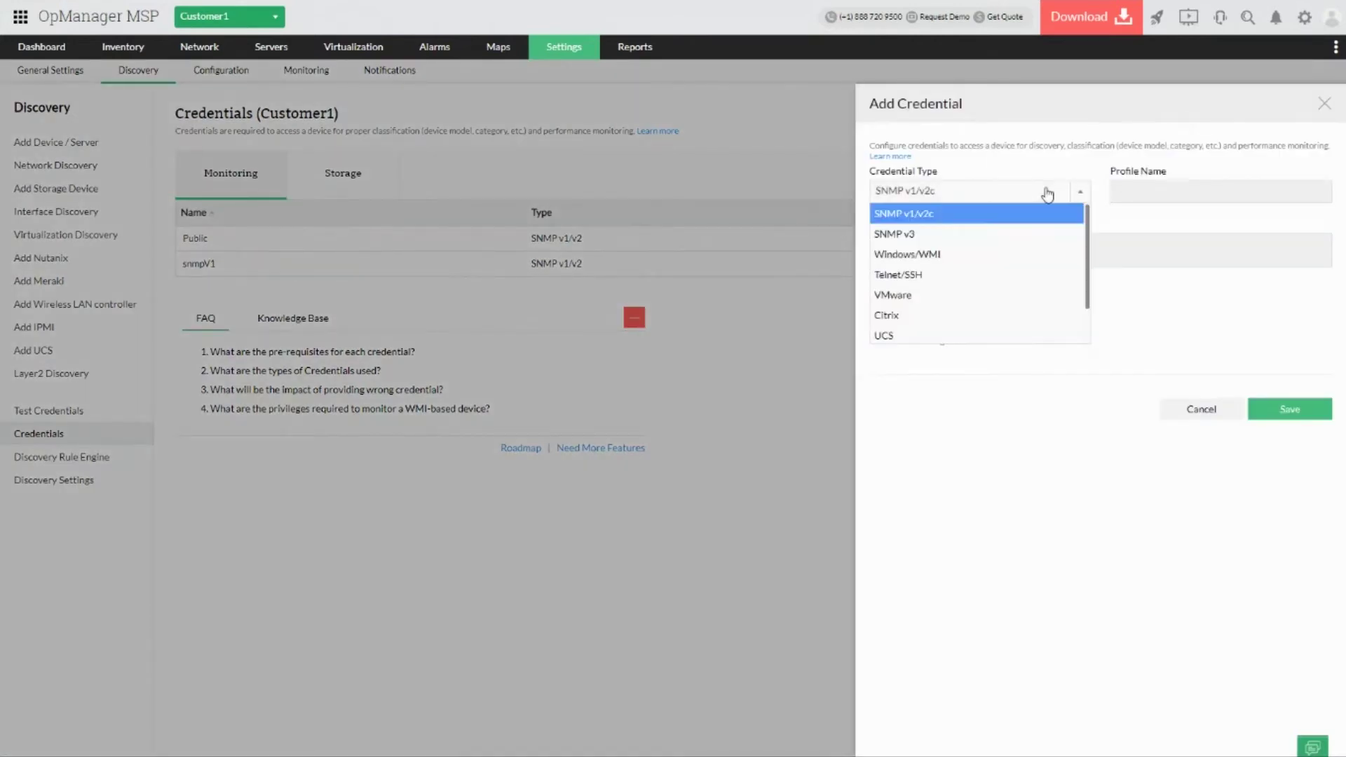
scroll(1028, 254, down, 1)
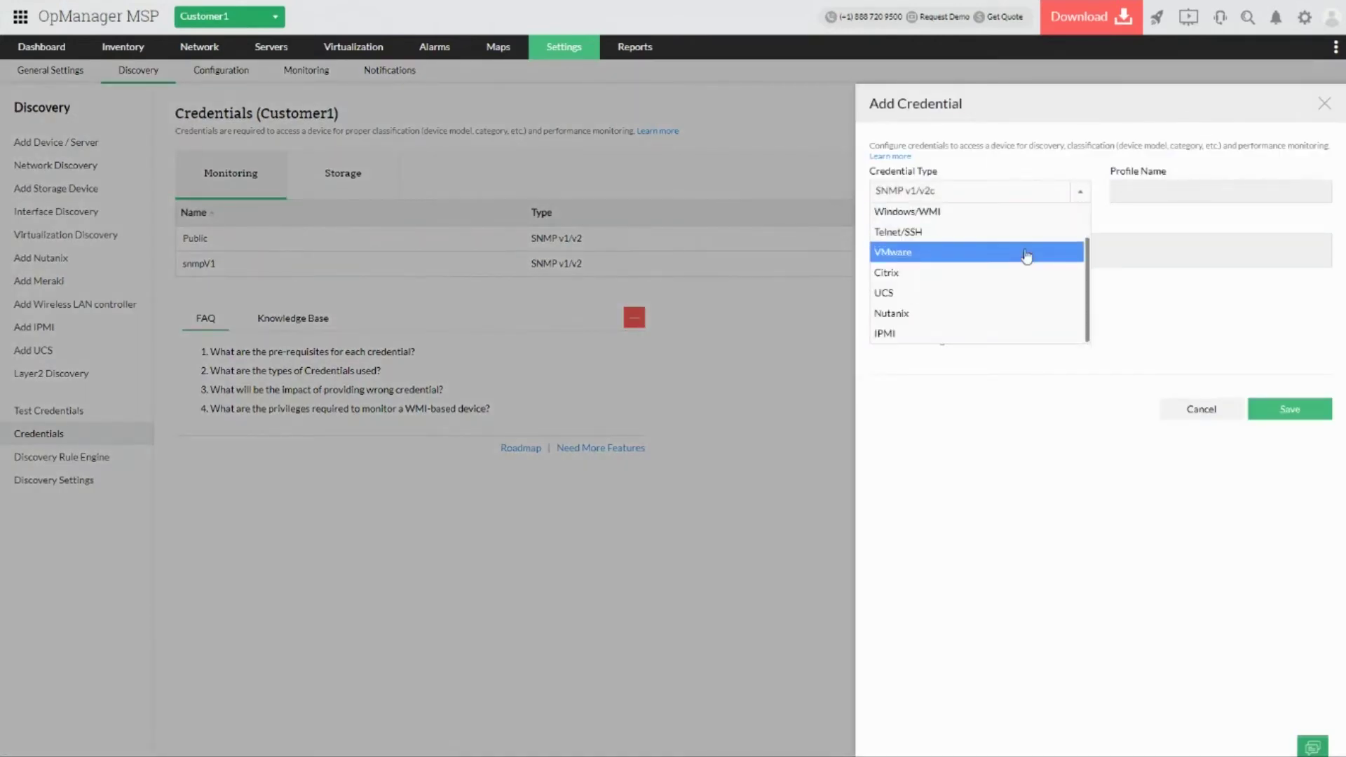
scroll(972, 329, up, 1)
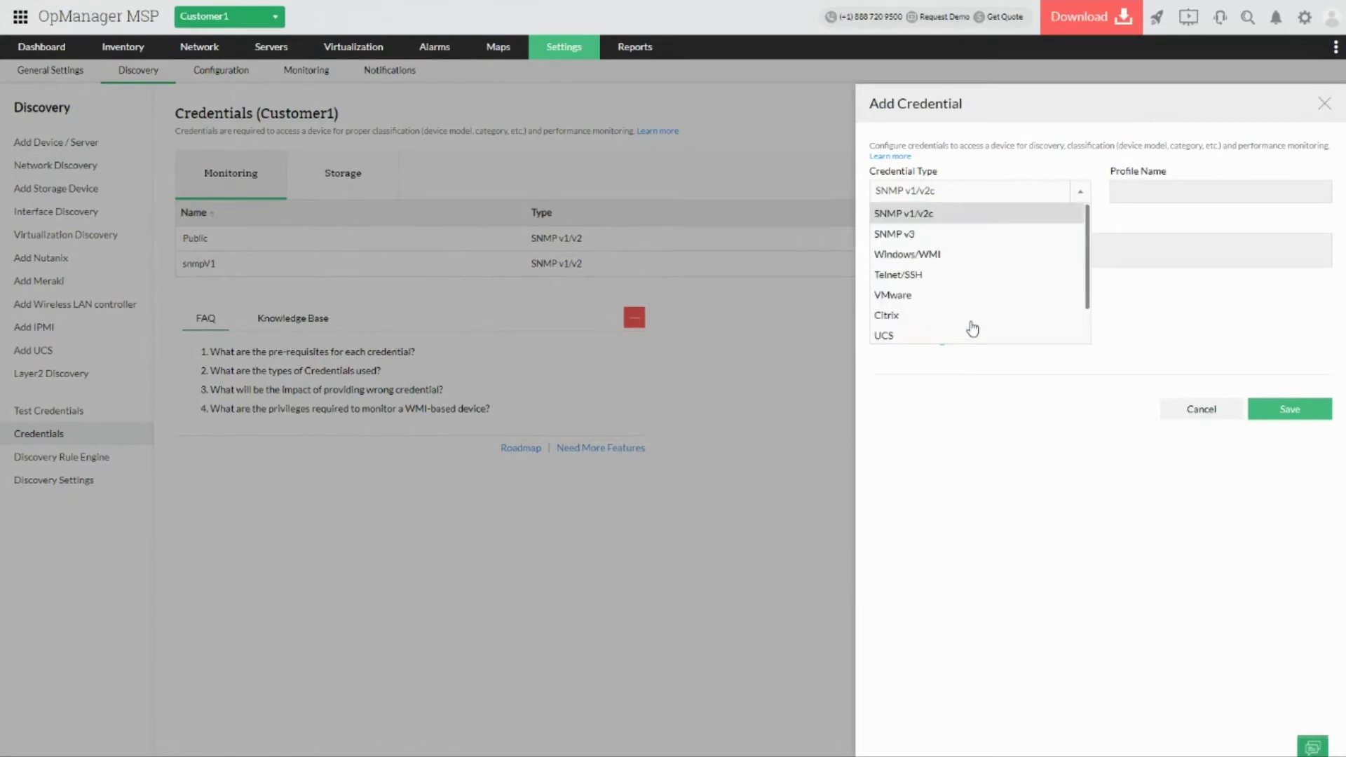
click(961, 417)
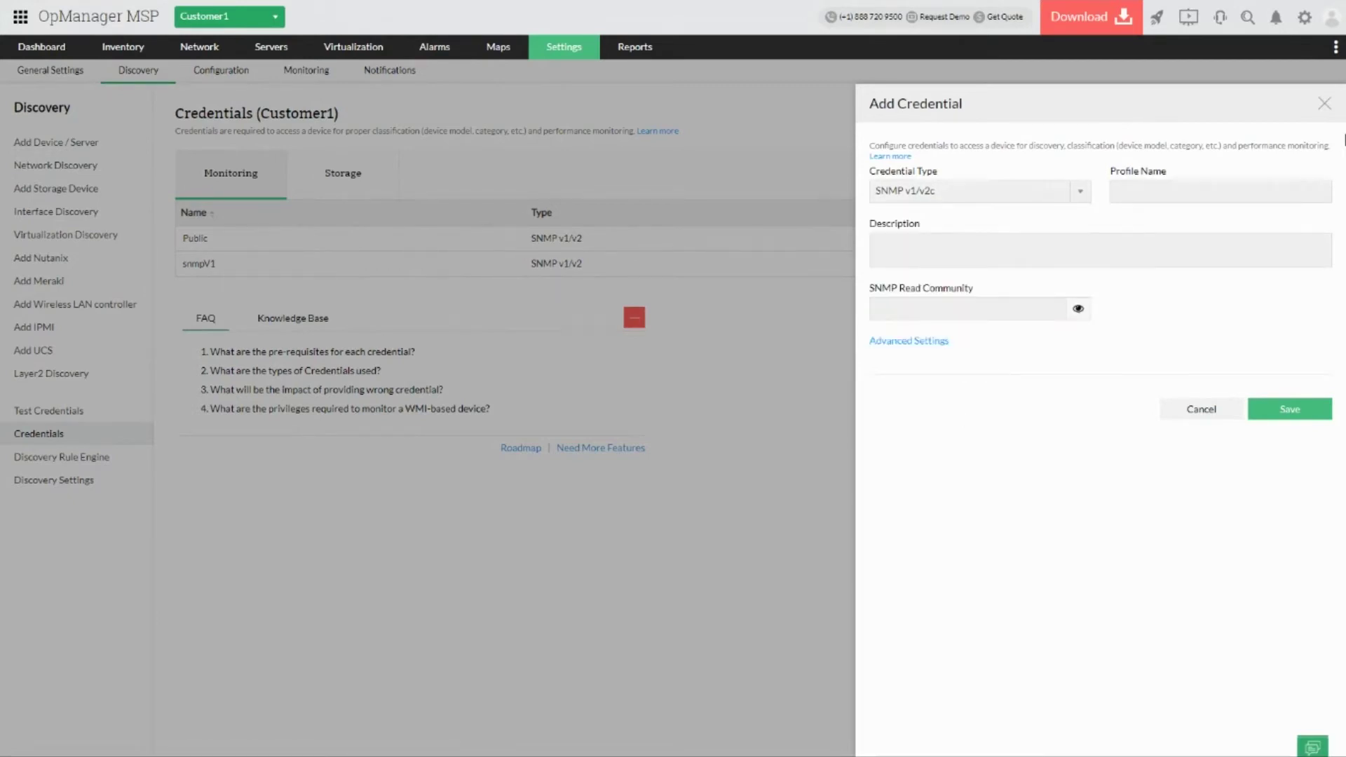
click(1323, 103)
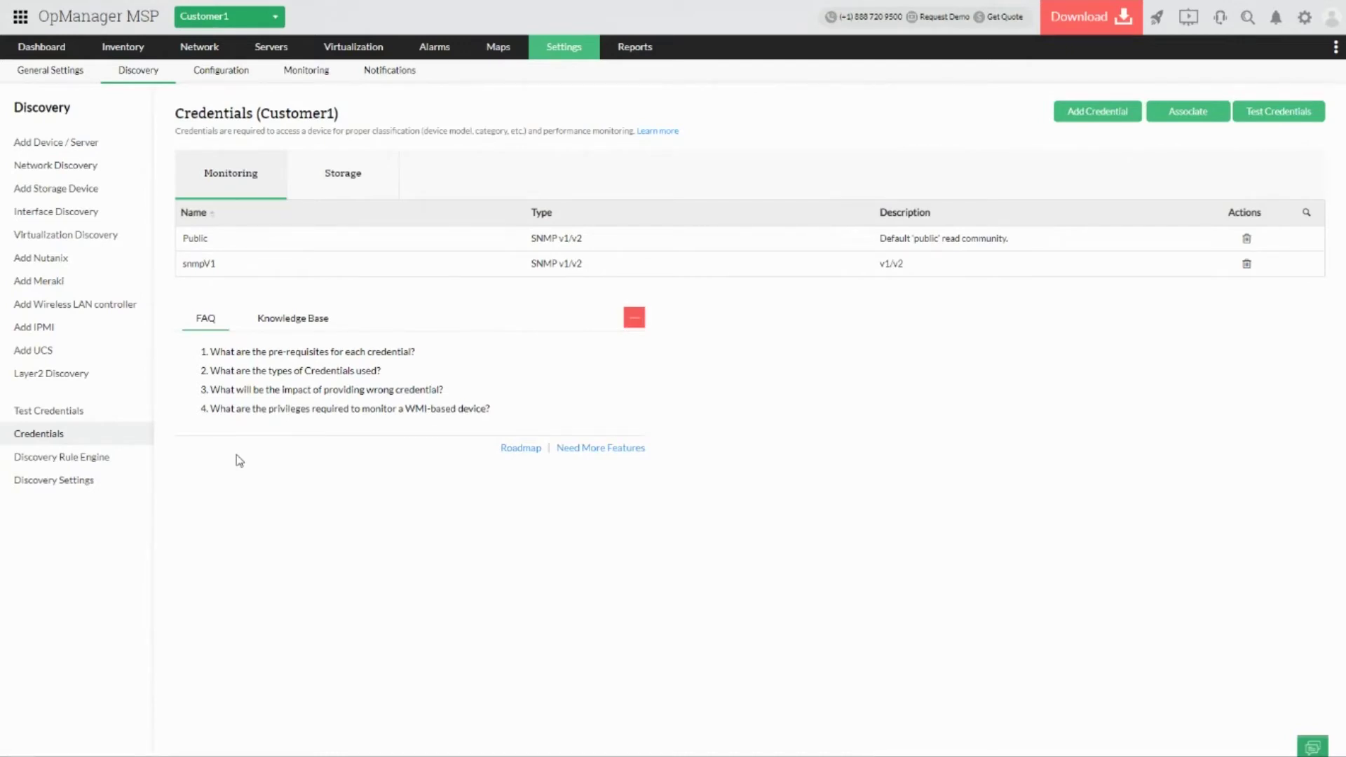
- Switch to the Zoho Show presentation and advance from Client Network Credentials to the Client Onboarding - Network Discovery feature list slide
key(super+Tab)
click(540, 192)
key(super+Tab)
key(super+Tab)
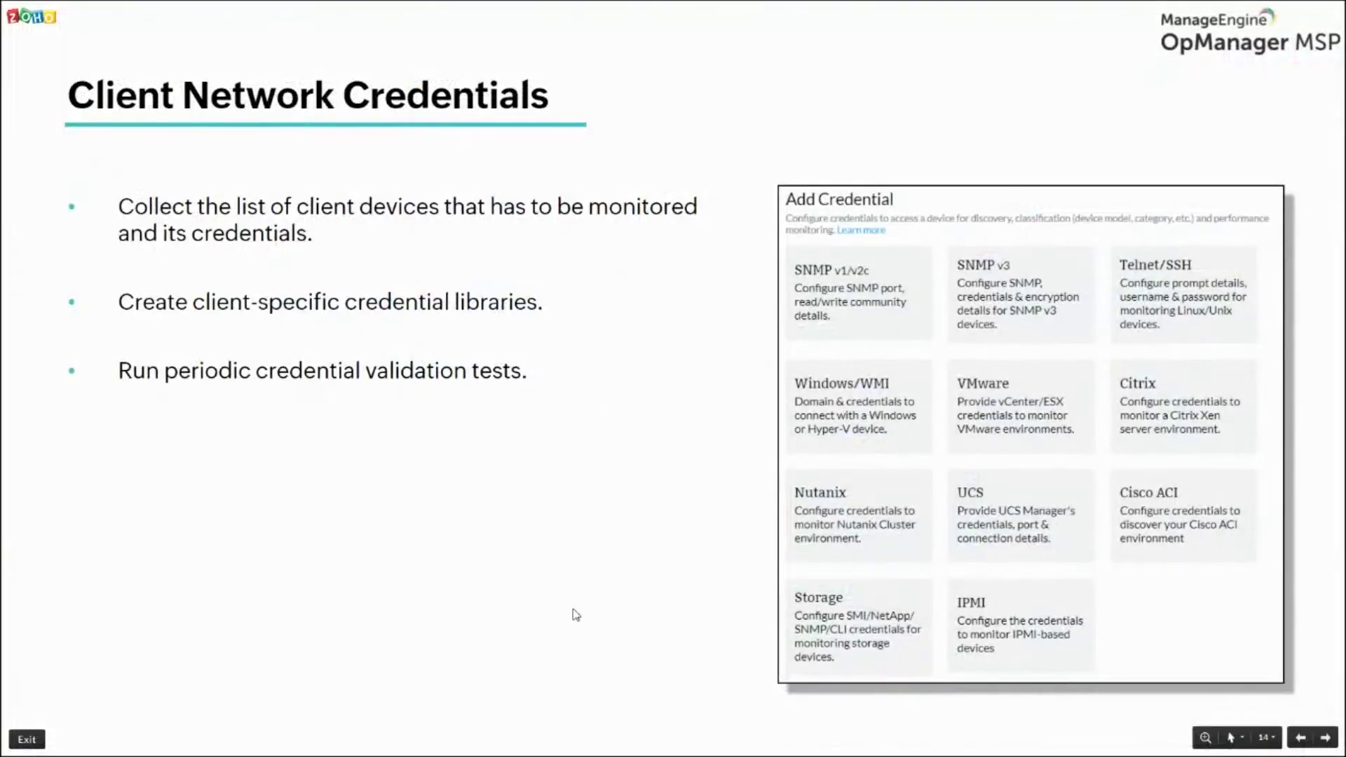
key(Right)
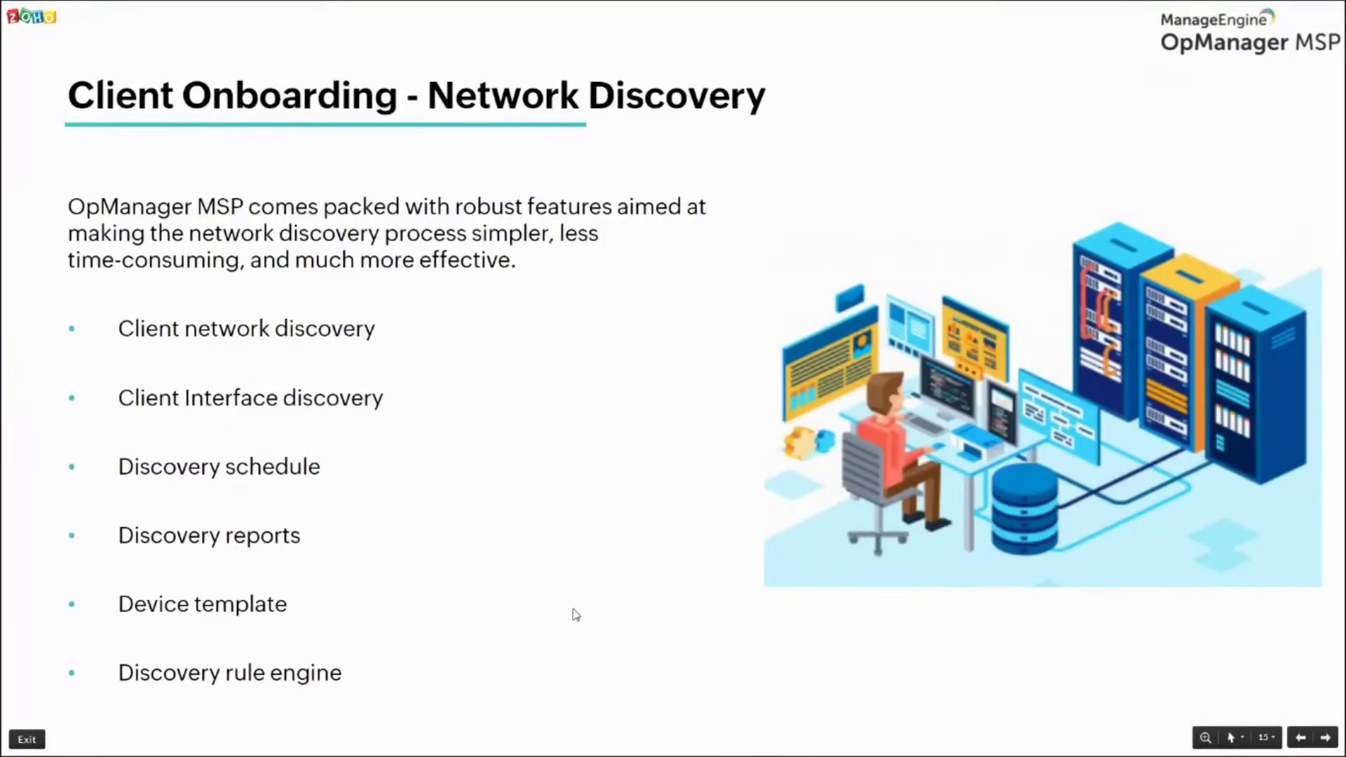